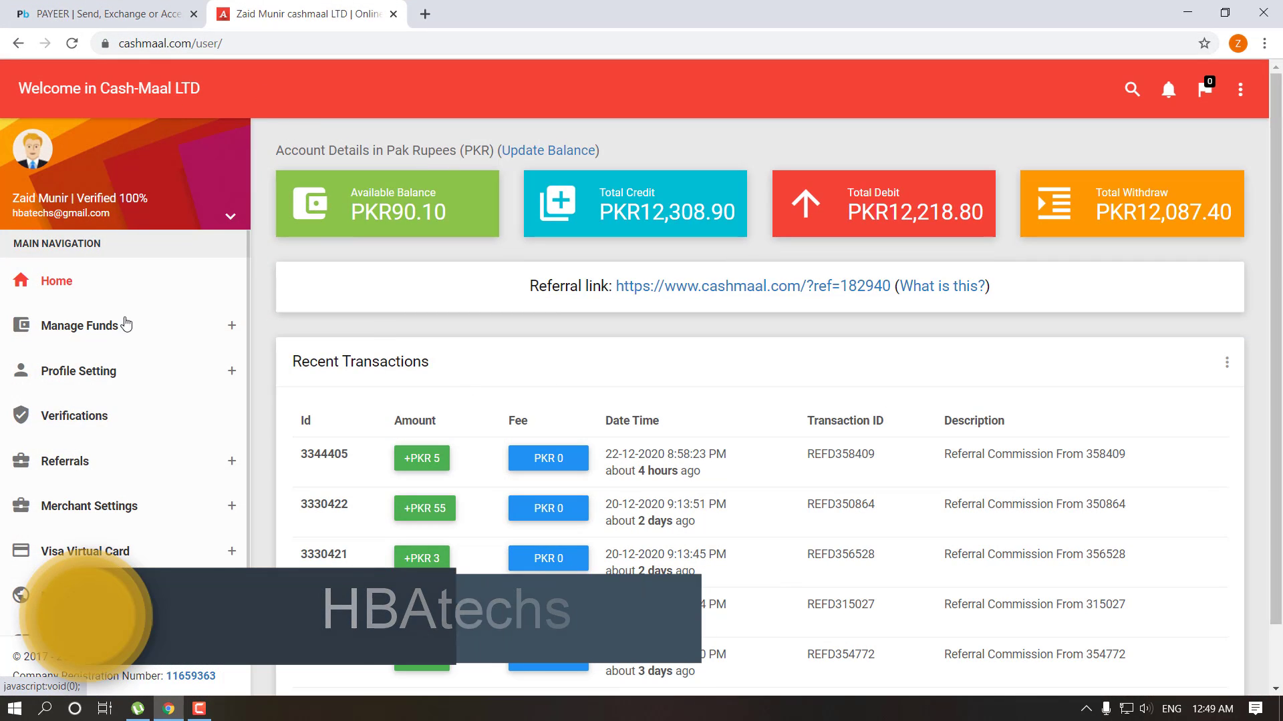
# Step: Open the Cash-Maal deposit page to view the available deposit methods
pyautogui.click(80, 334)
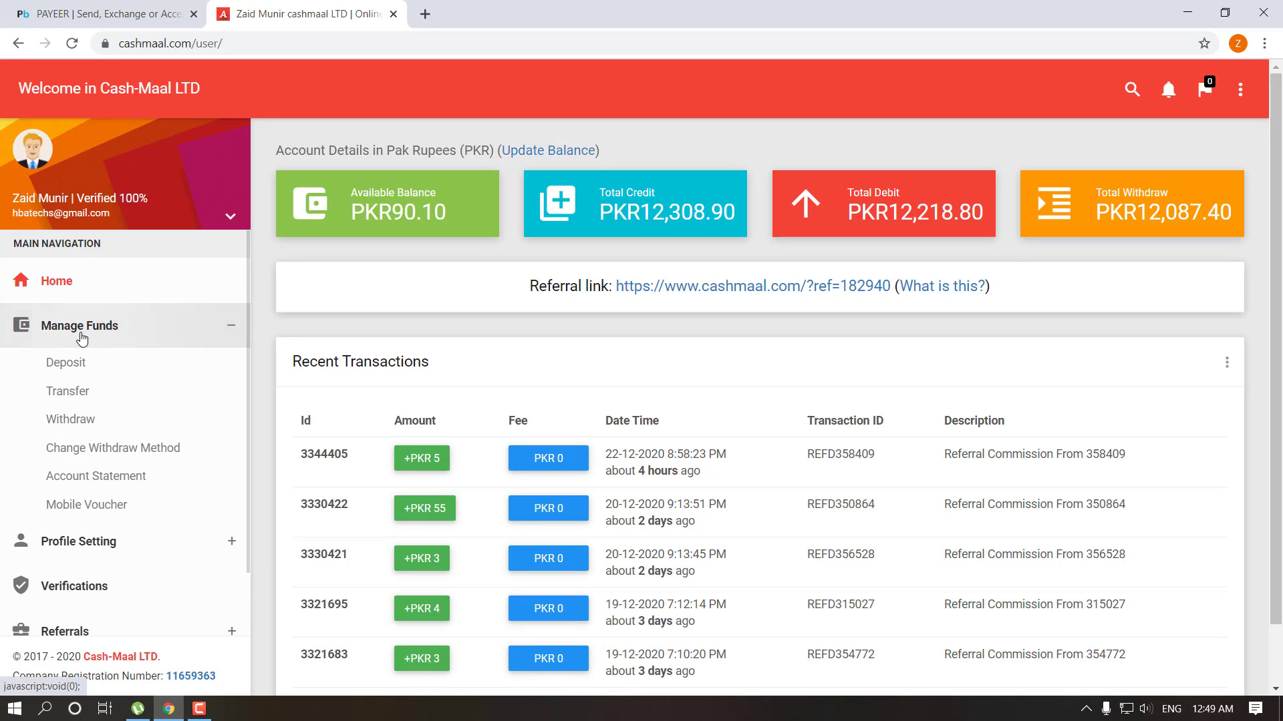
pyautogui.click(60, 365)
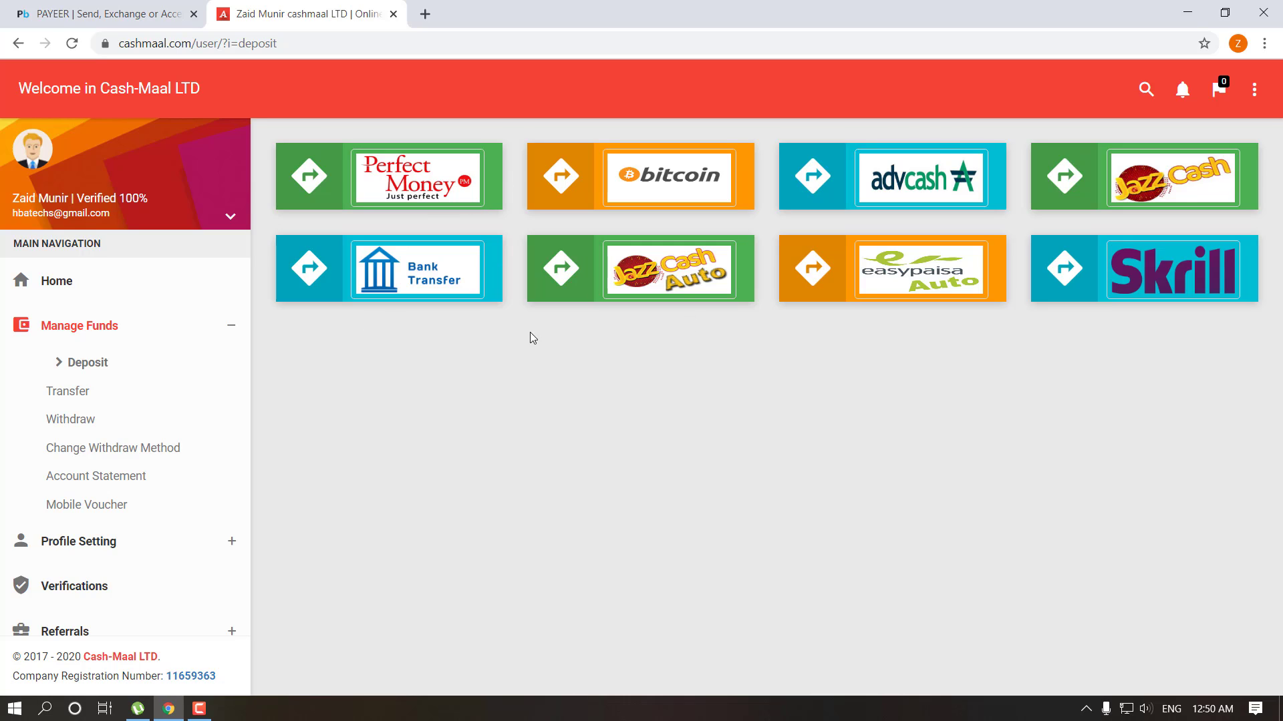
# Step: Switch to Payeer and open the 18 Dec 2020 notification to read the news about the QIWI payment method
pyautogui.click(131, 16)
pyautogui.click(610, 446)
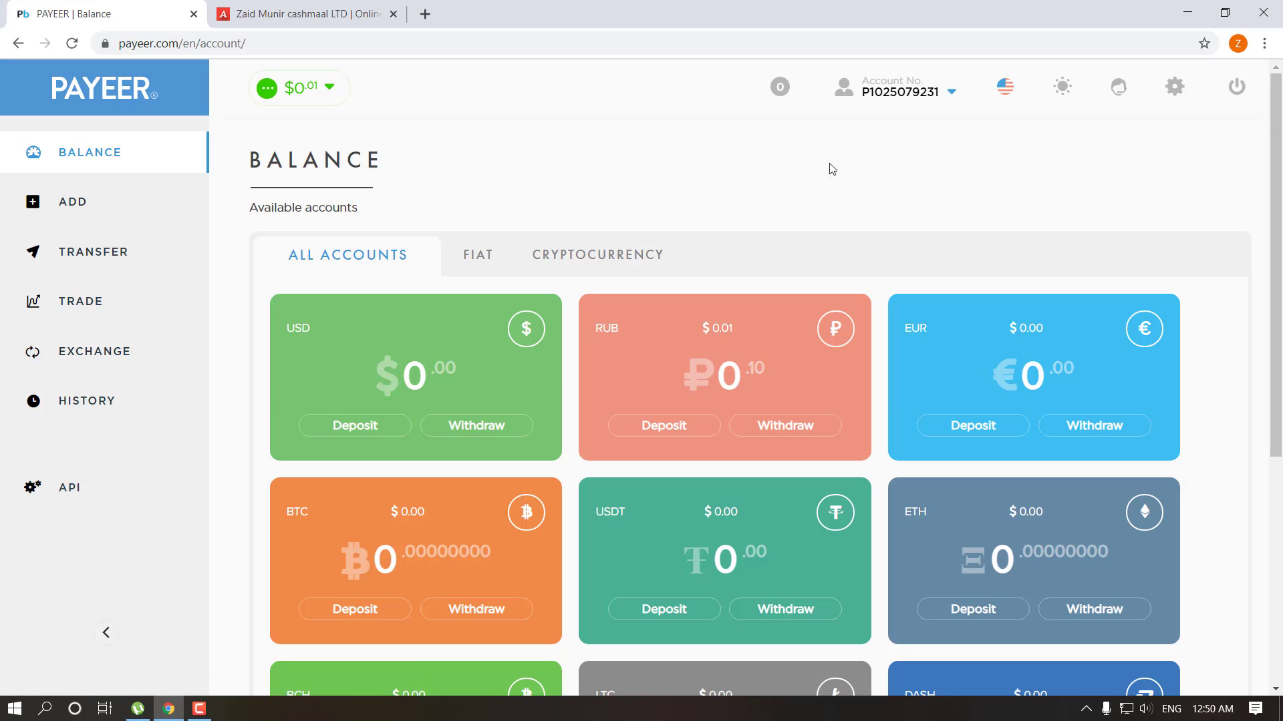
pyautogui.click(780, 87)
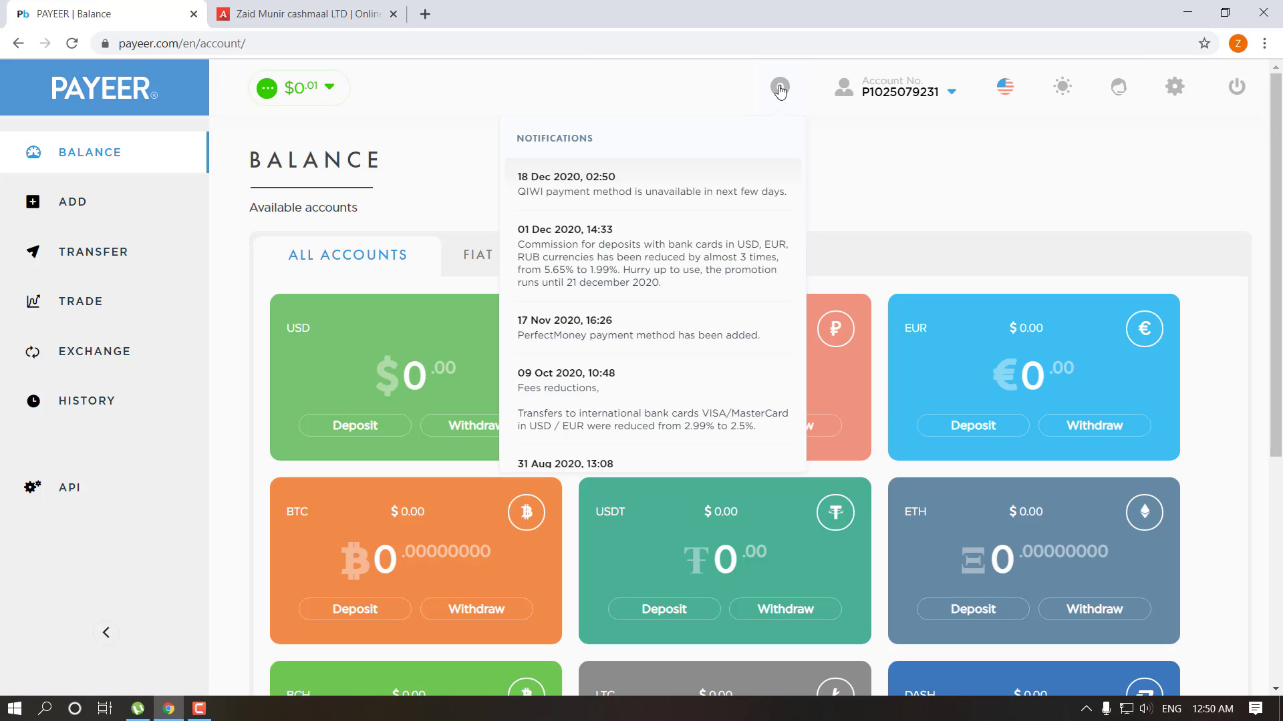
pyautogui.click(608, 193)
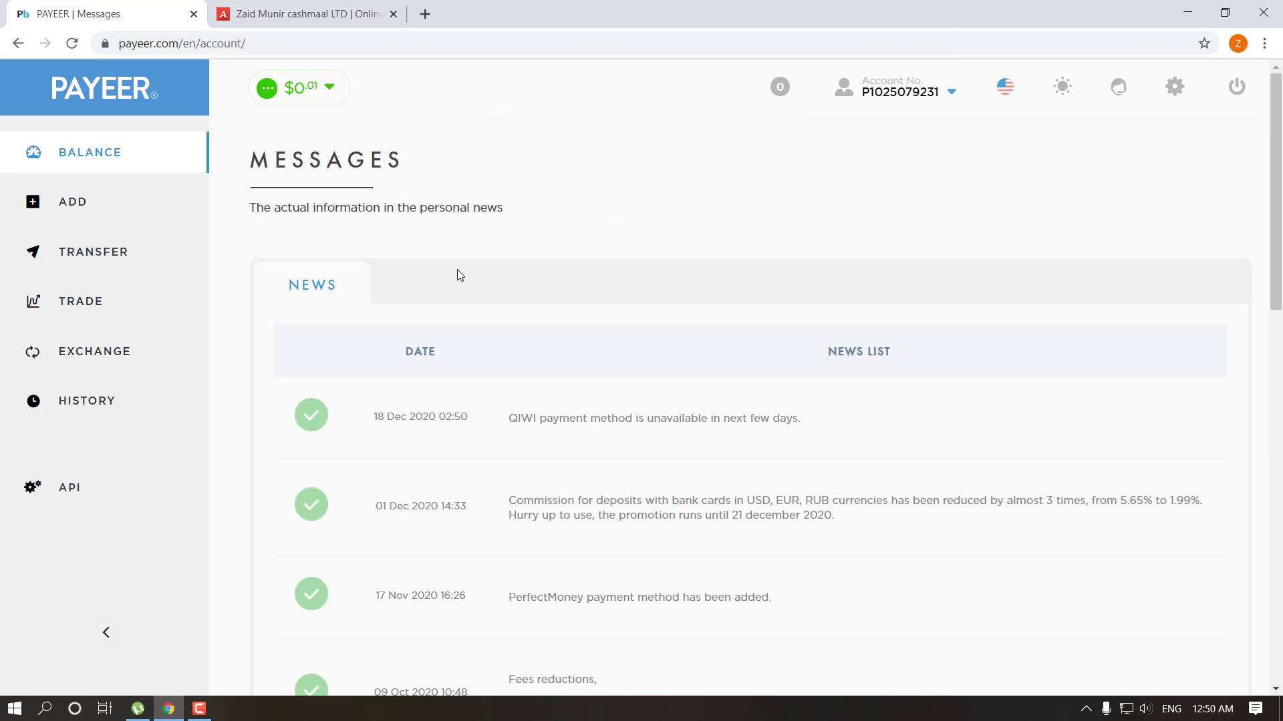
pyautogui.moveTo(366, 423); pyautogui.dragTo(812, 426)
pyautogui.click(719, 414)
# Step: In Cash-Maal, open the withdrawal method settings and select the saved Payeer account for withdrawals
pyautogui.click(278, 10)
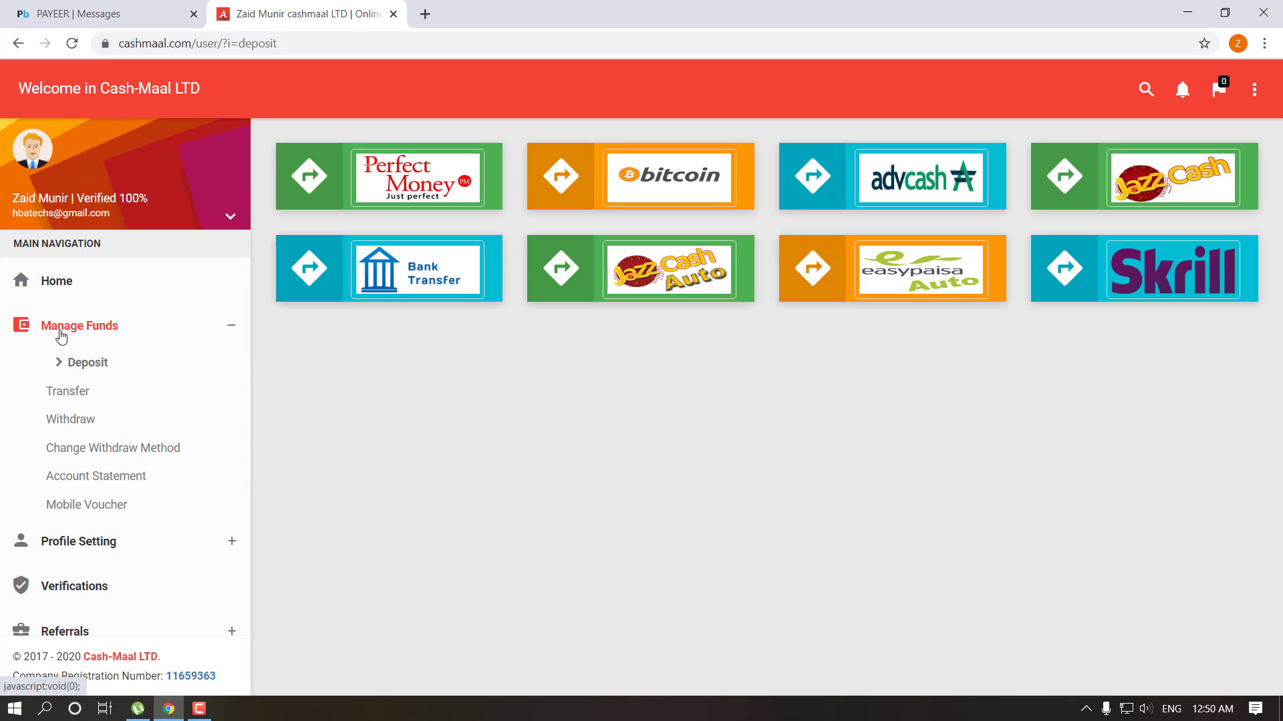
pyautogui.click(67, 457)
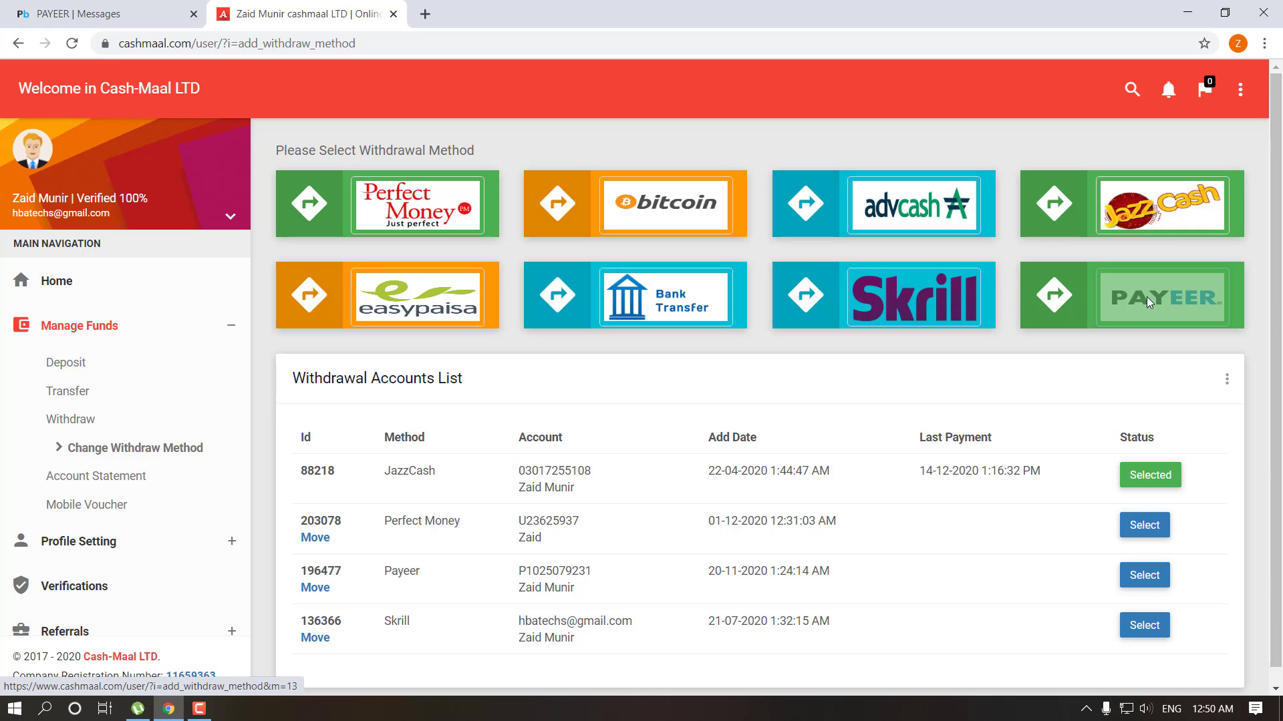
pyautogui.hotkey('ctrl', 'Tab')
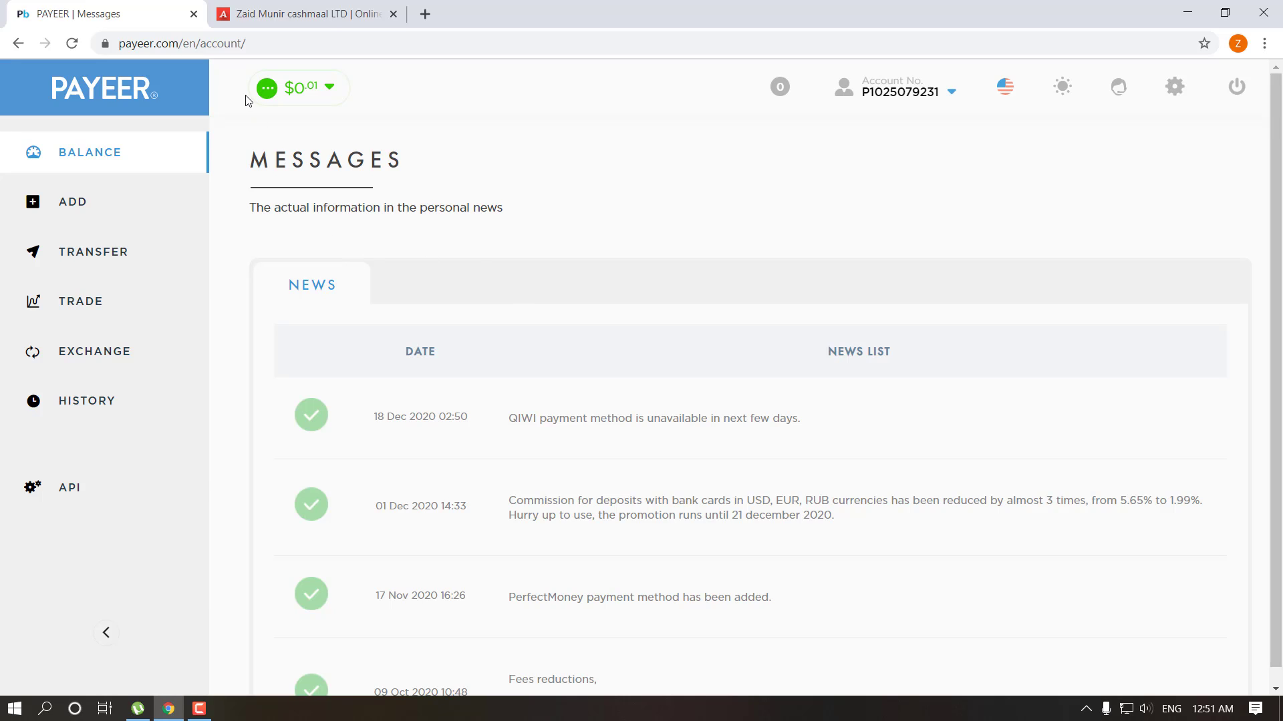
pyautogui.click(271, 7)
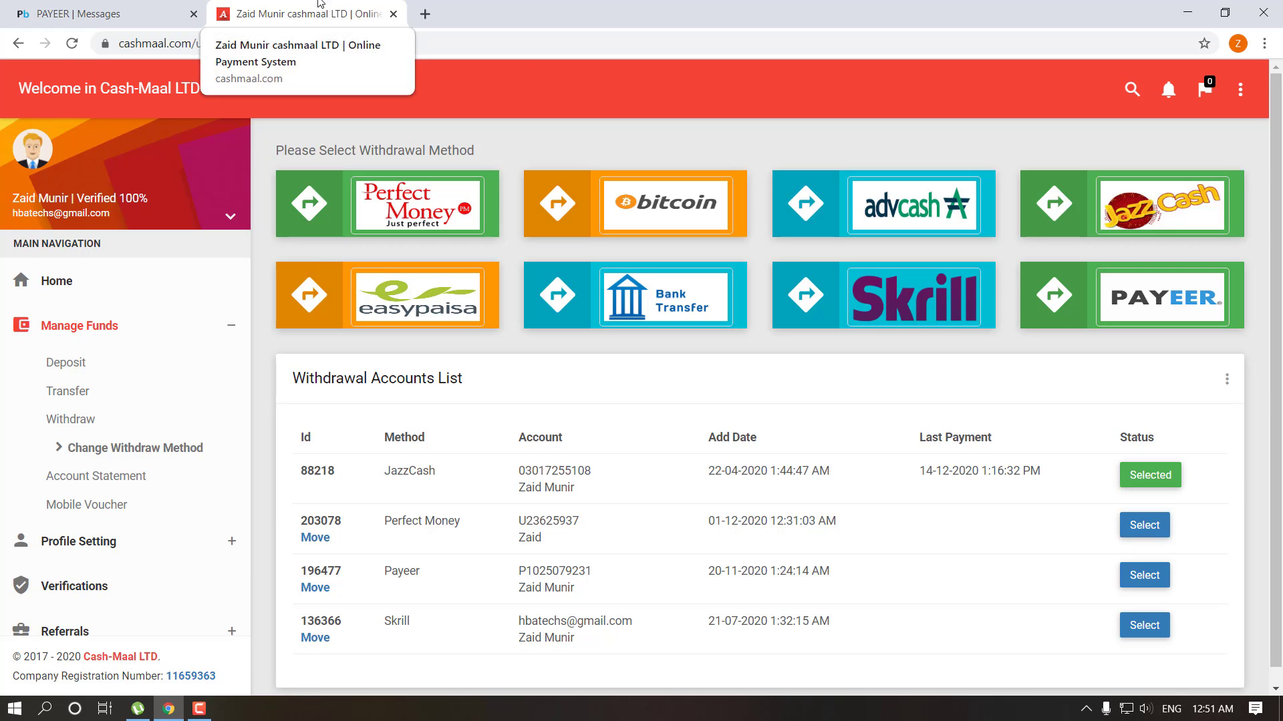
pyautogui.hotkey('ctrl', 'Tab')
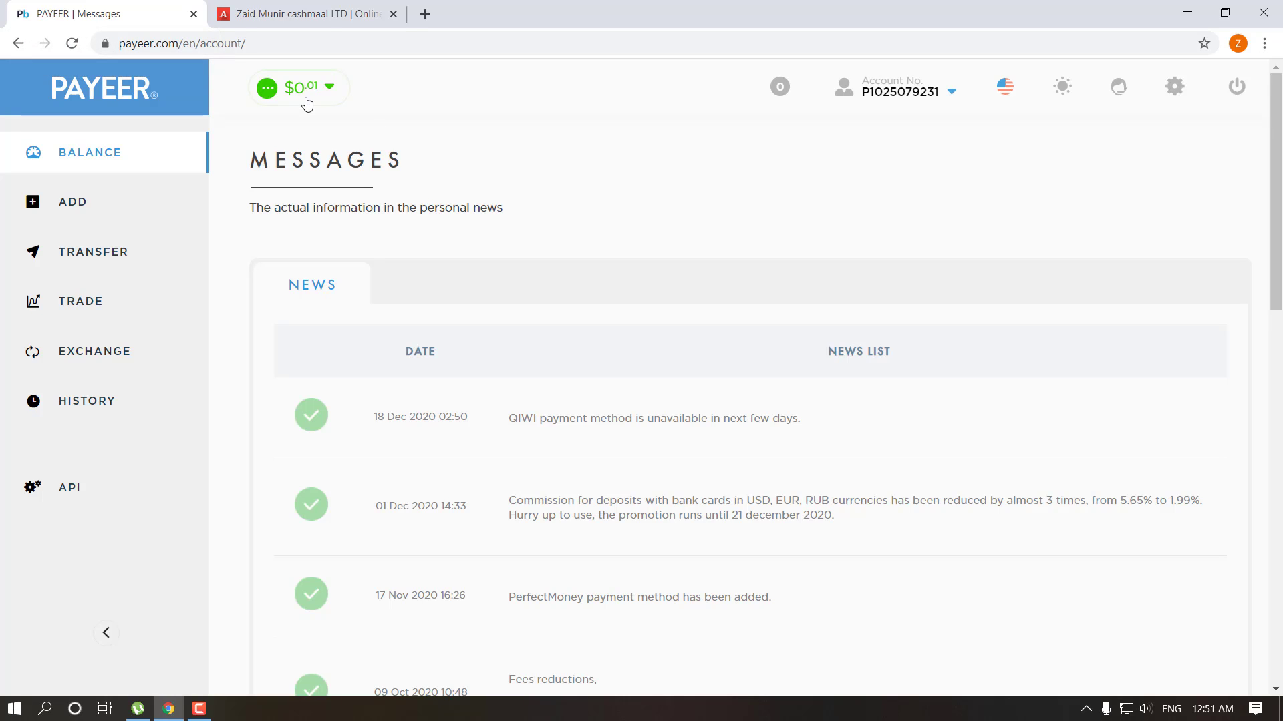
pyautogui.click(331, 18)
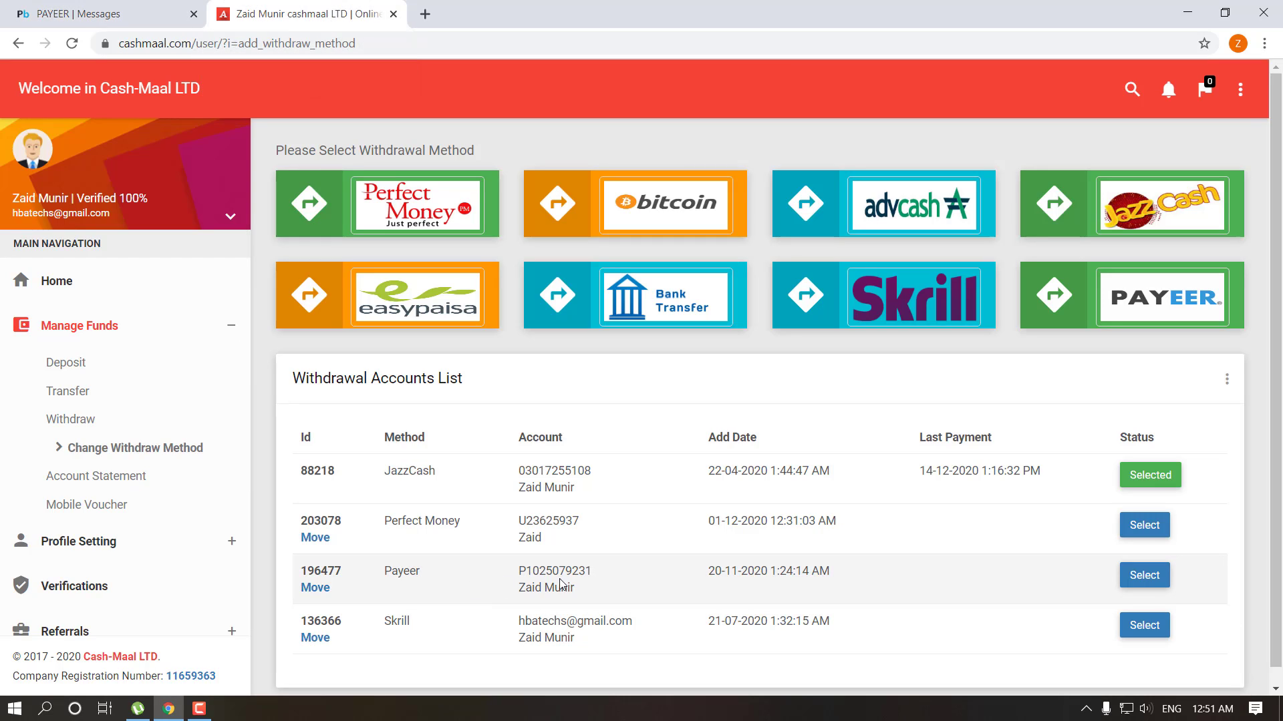
pyautogui.click(1143, 575)
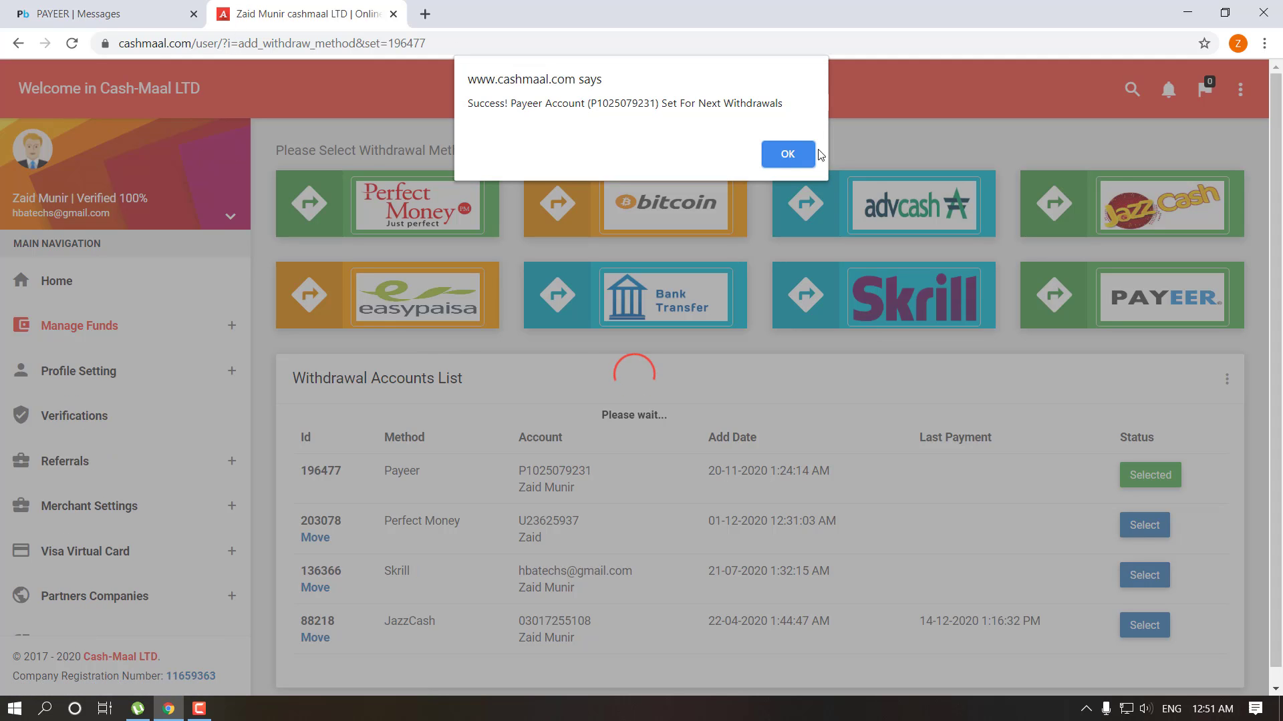
pyautogui.click(794, 151)
# Step: Fill in a withdrawal request for PKR 80 to the Payeer account, enter the transaction PIN and preview the request
pyautogui.click(72, 424)
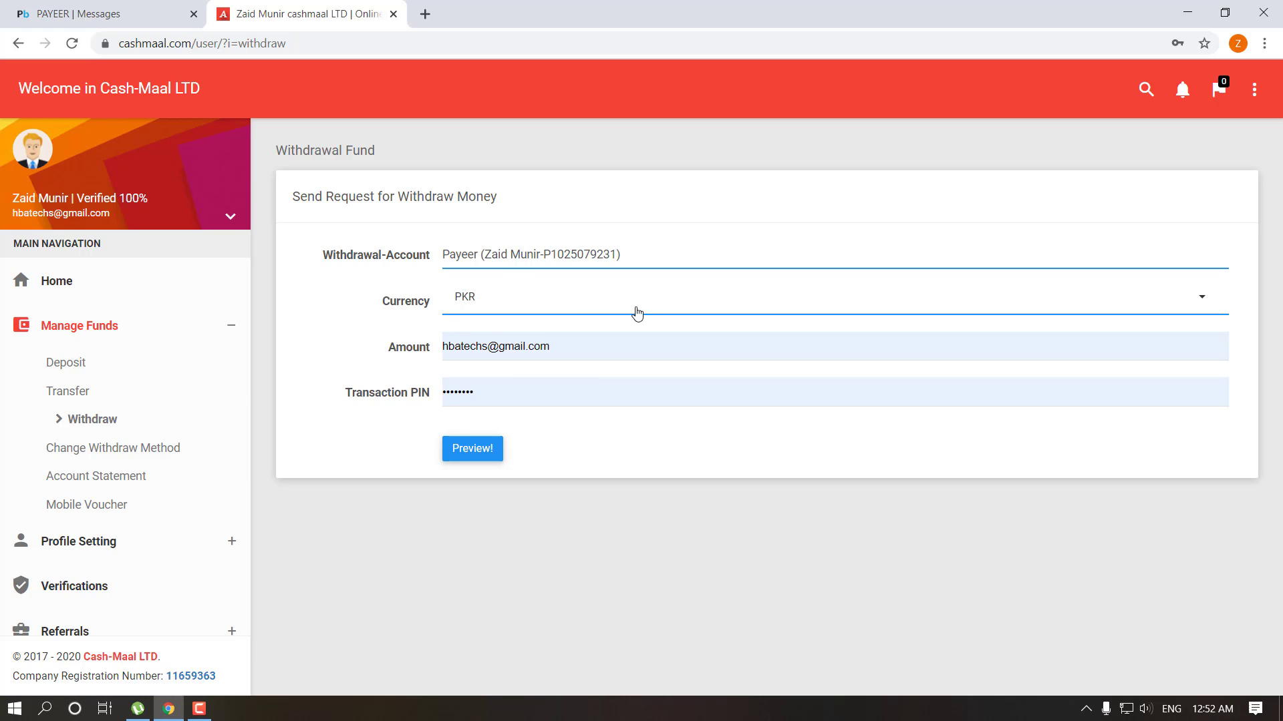
pyautogui.click(626, 358)
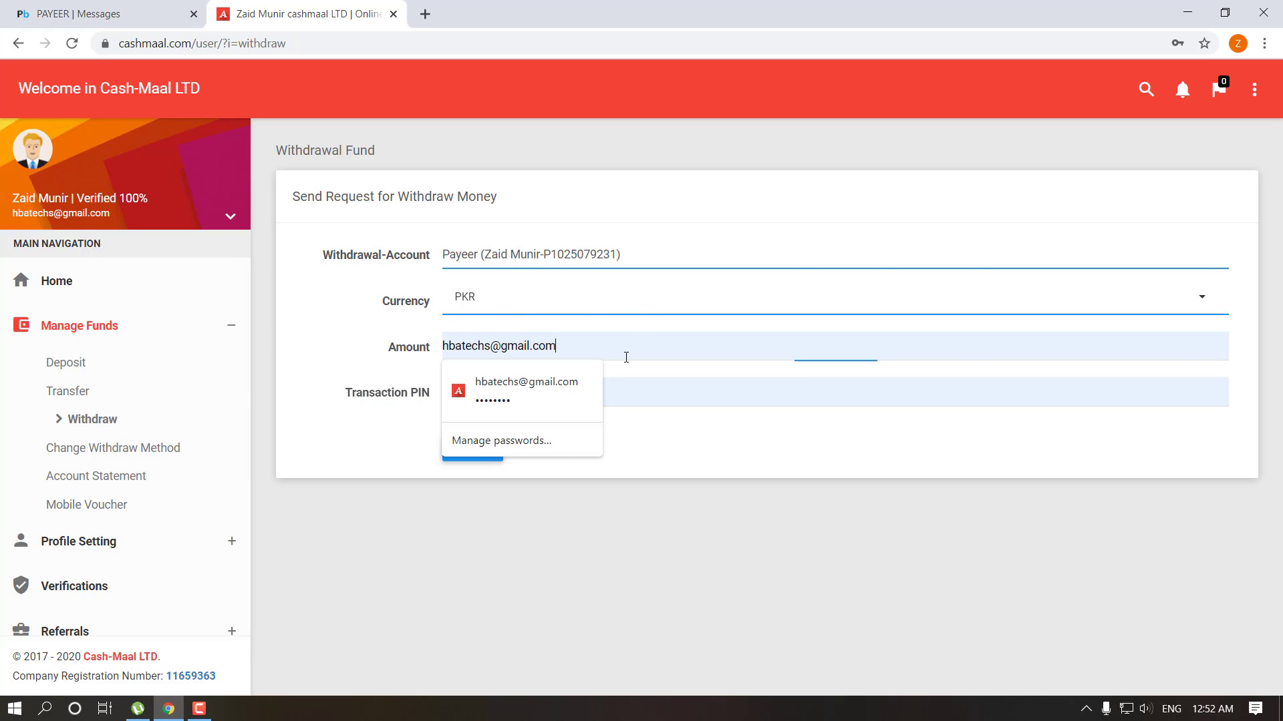
pyautogui.moveTo(626, 357); pyautogui.dragTo(397, 373)
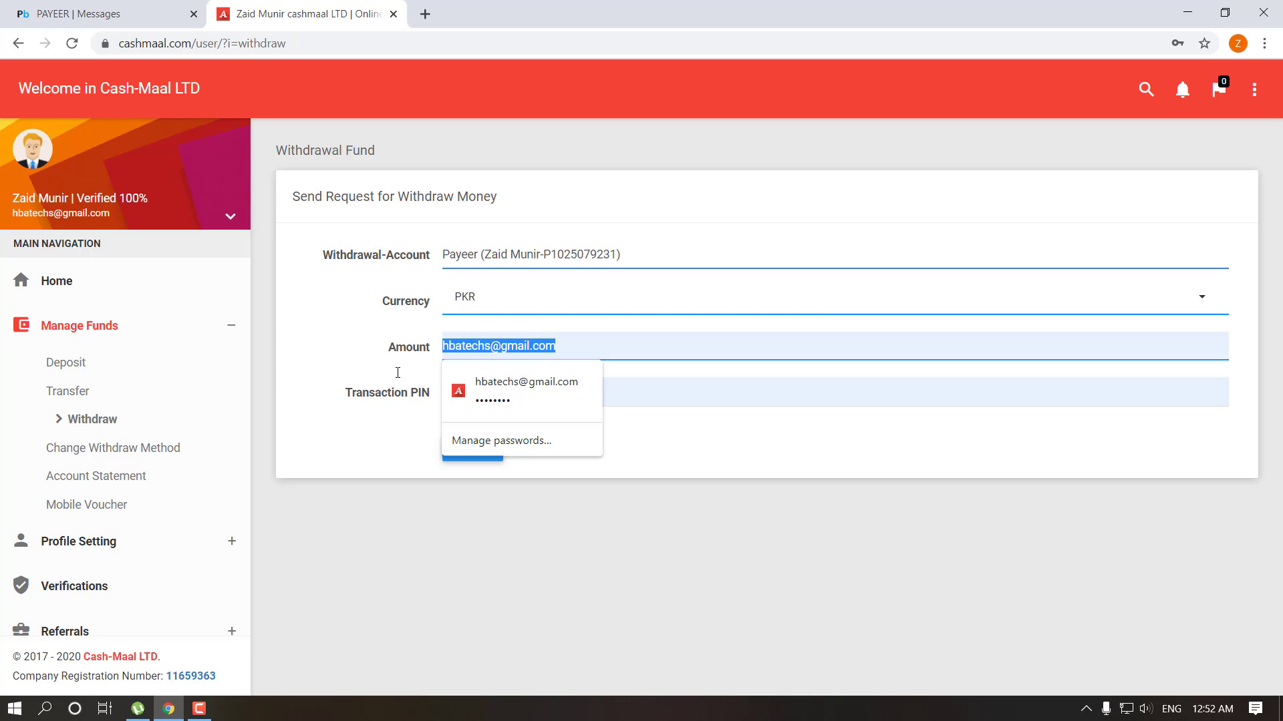
pyautogui.write('80')
pyautogui.click(486, 390)
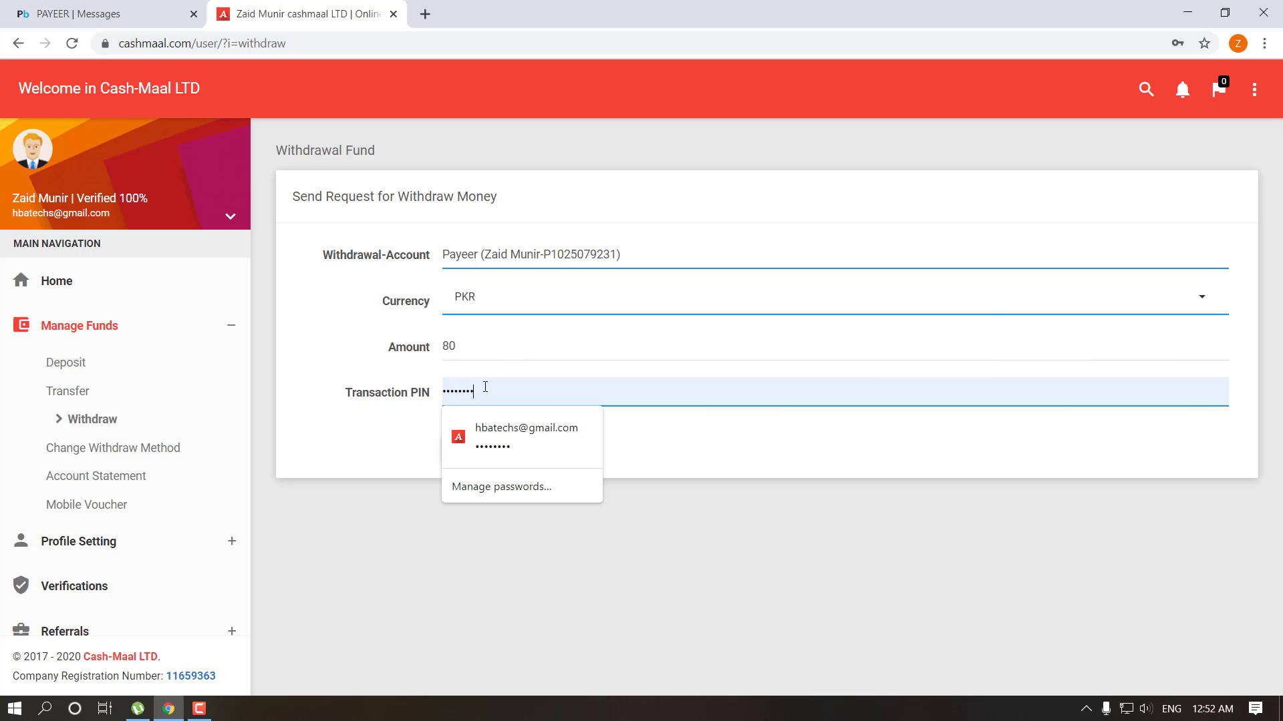
pyautogui.moveTo(486, 390); pyautogui.dragTo(410, 400)
pyautogui.write('1')
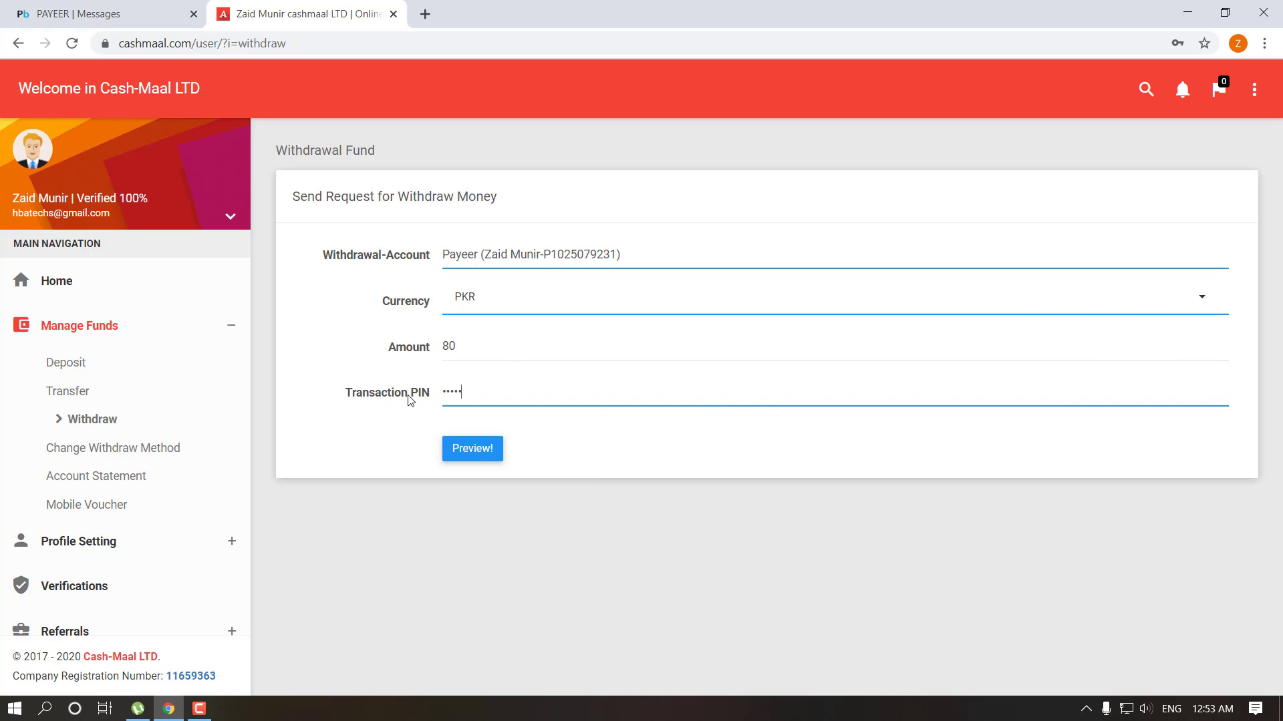
pyautogui.click(490, 454)
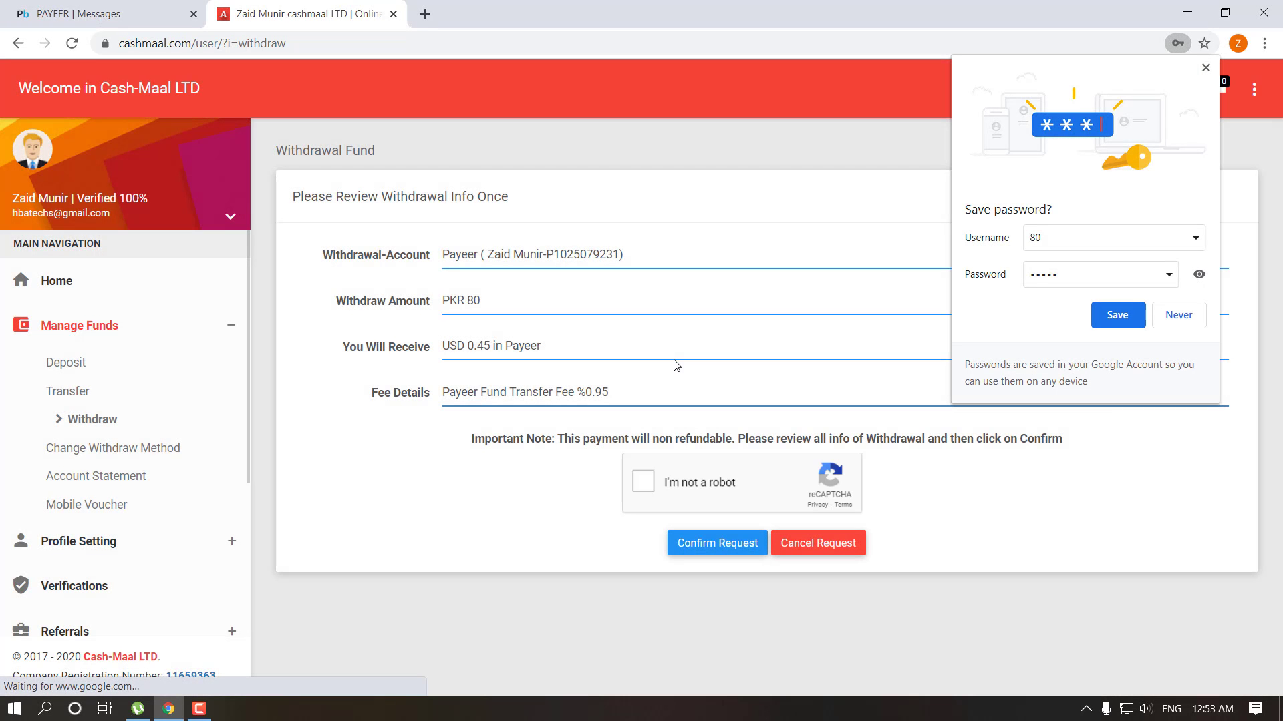
# Step: Pass the robot check for mountains or hills and confirm the withdrawal request, declining to save the password
pyautogui.click(643, 481)
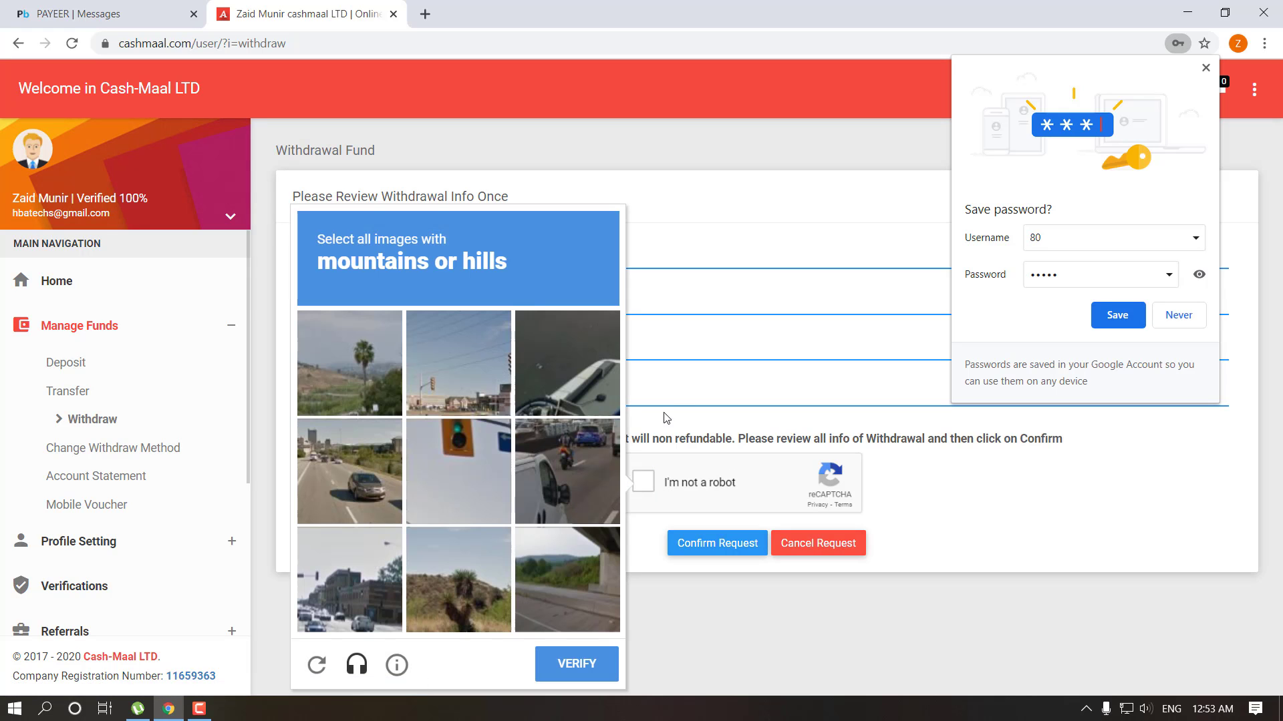
pyautogui.click(346, 375)
pyautogui.click(439, 560)
pyautogui.click(573, 563)
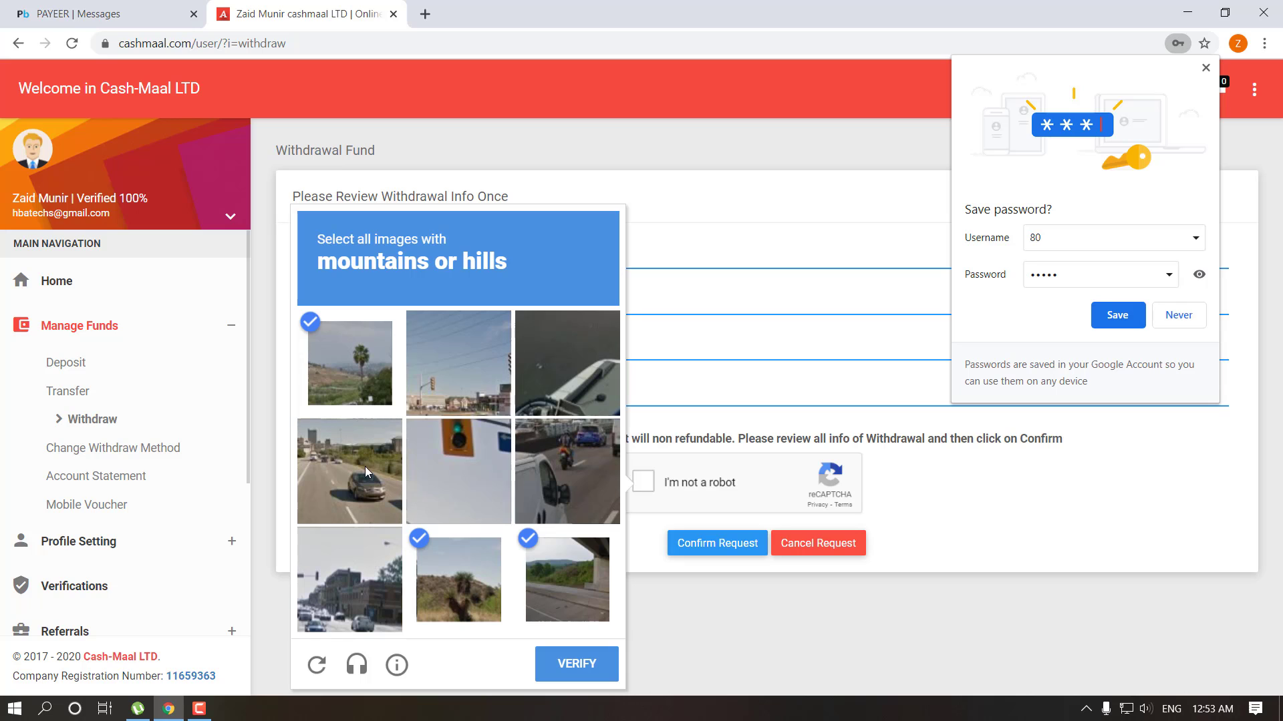
pyautogui.click(583, 676)
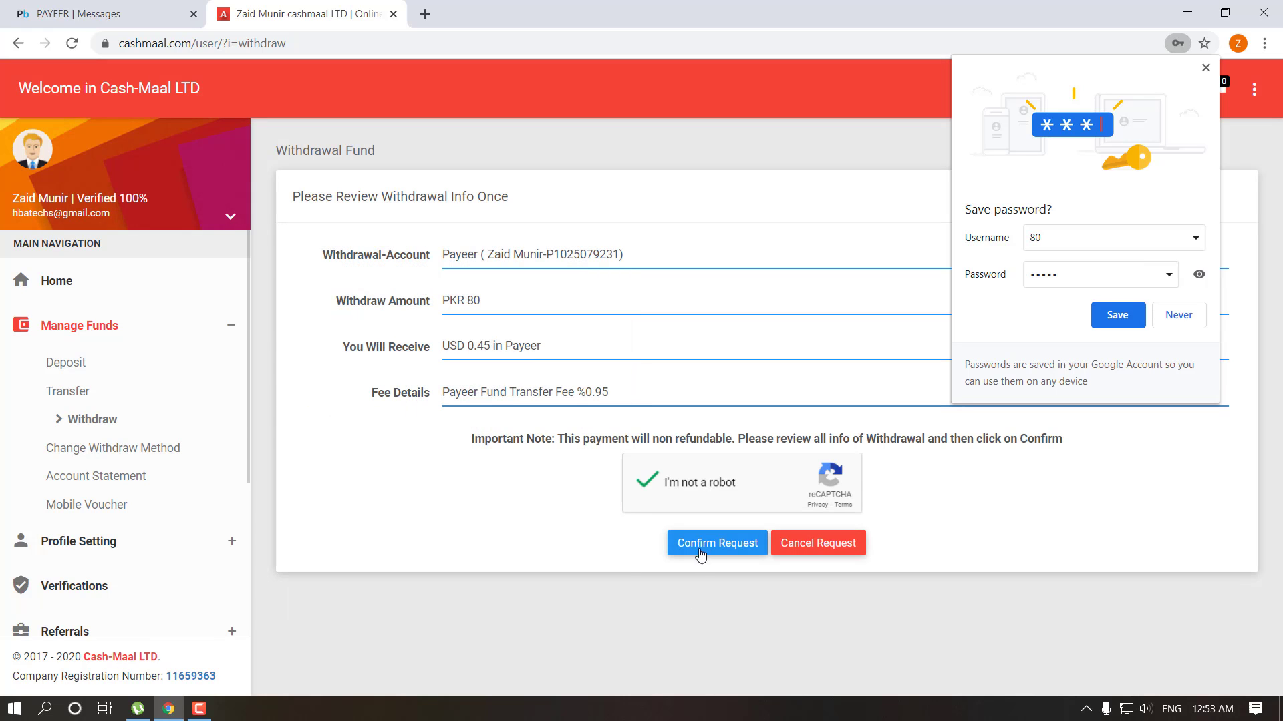
pyautogui.click(700, 549)
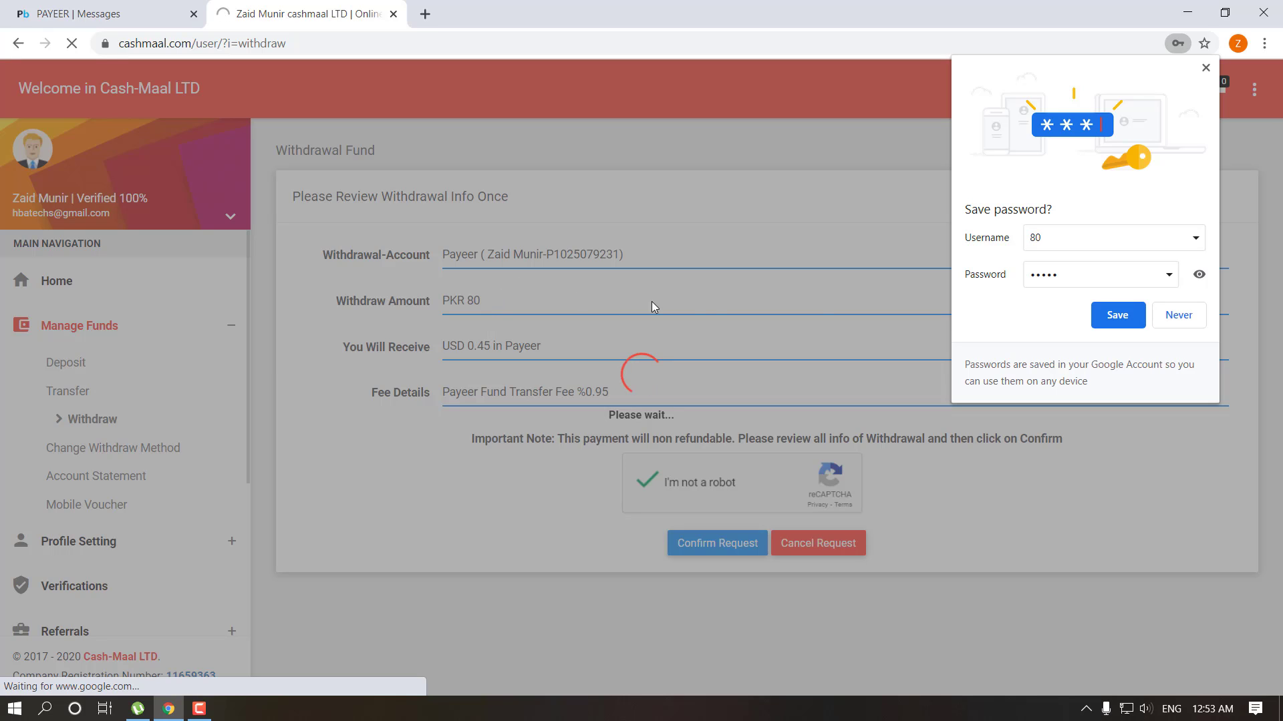
pyautogui.click(1180, 317)
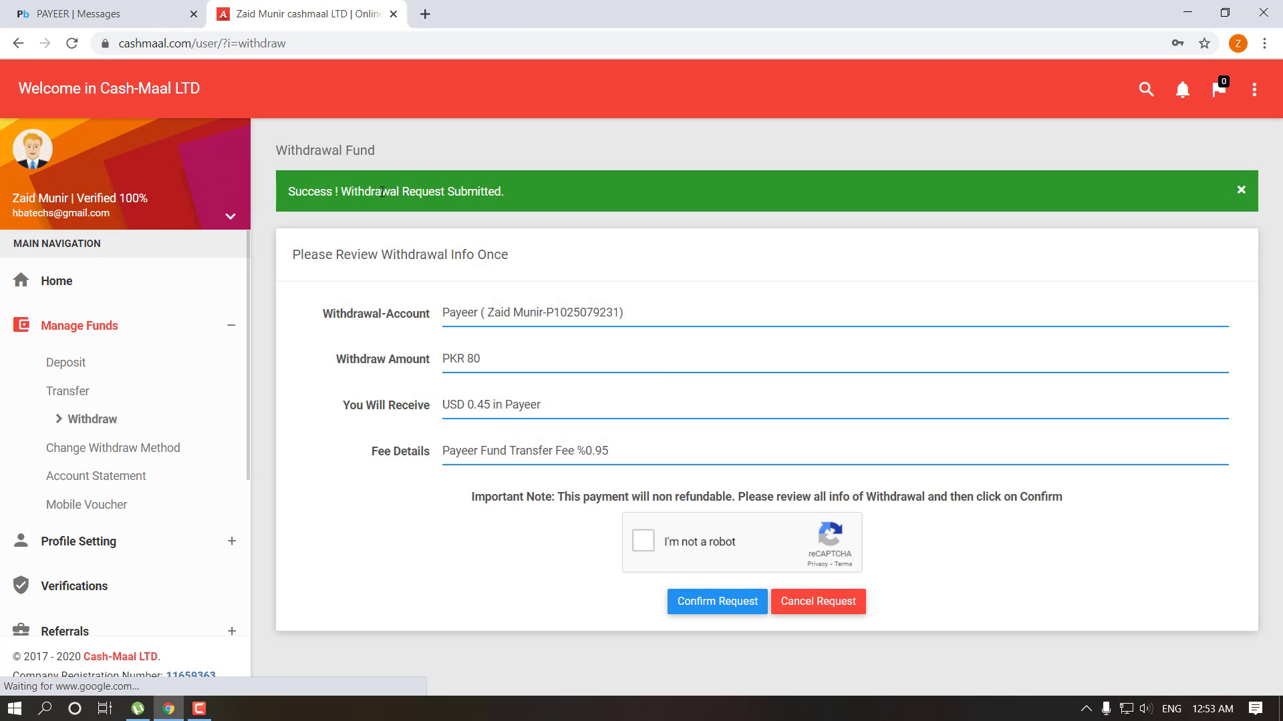
# Step: Switch to Payeer and reopen the account balances to check for the incoming withdrawal
pyautogui.click(131, 24)
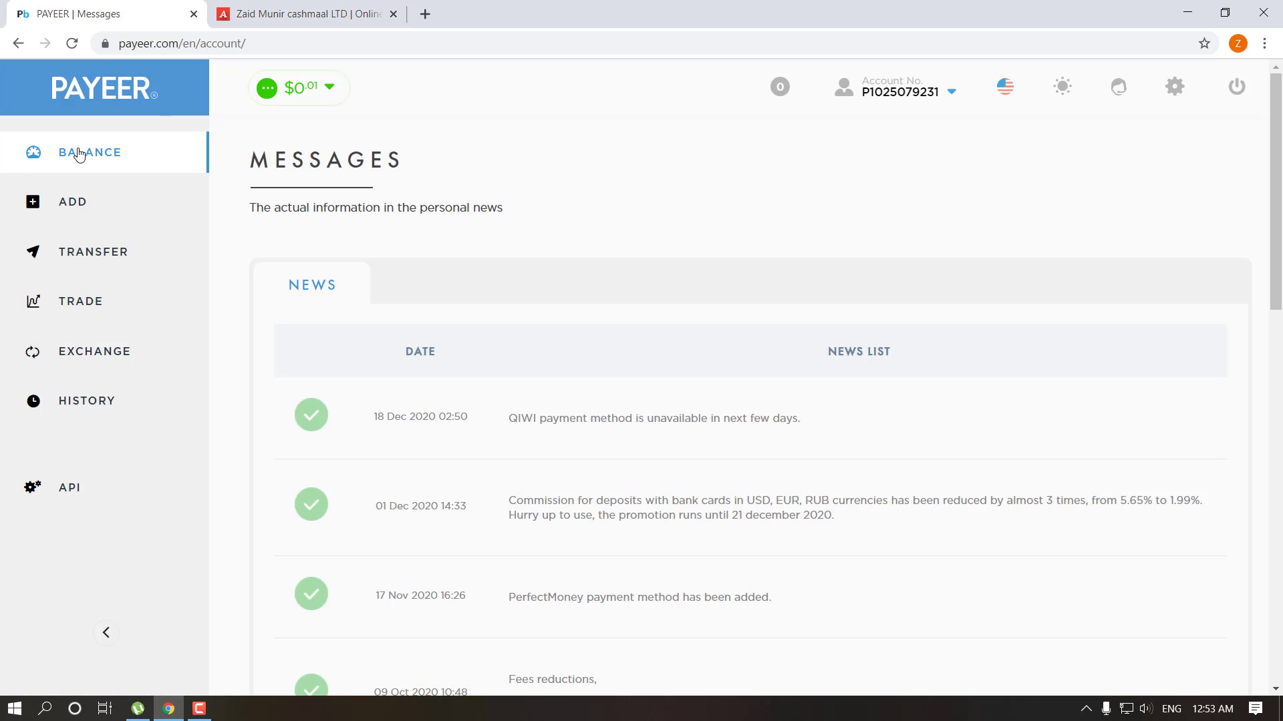
pyautogui.click(82, 50)
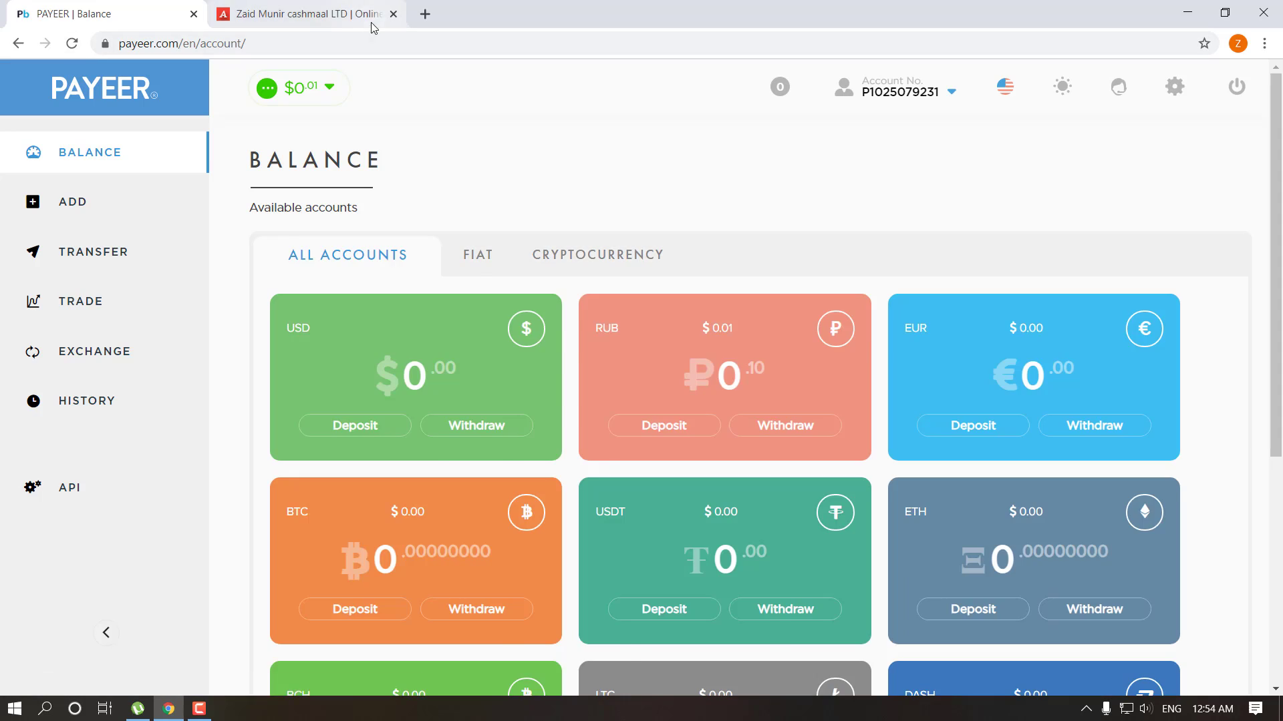
# Step: Refresh Cash-Maal's recent transactions, highlight the PKR 80 withdrawal's transaction ID and check the Payeer balance again
pyautogui.click(312, 8)
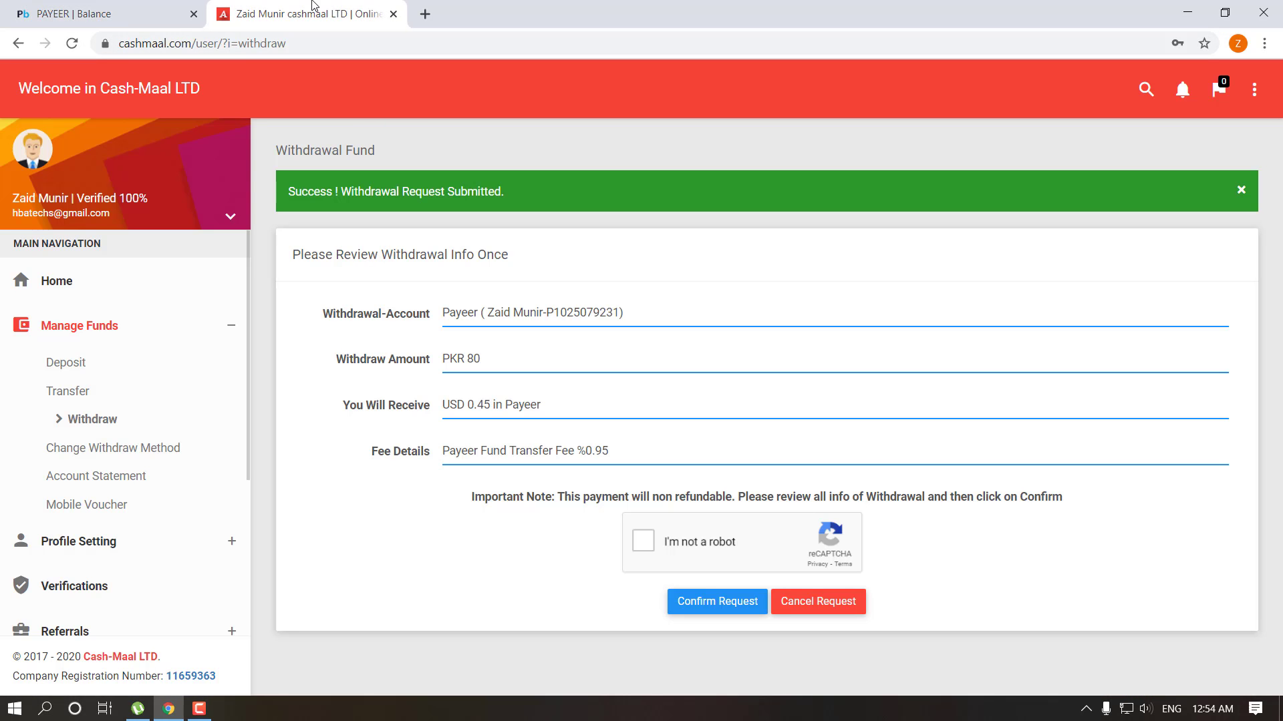
pyautogui.click(95, 284)
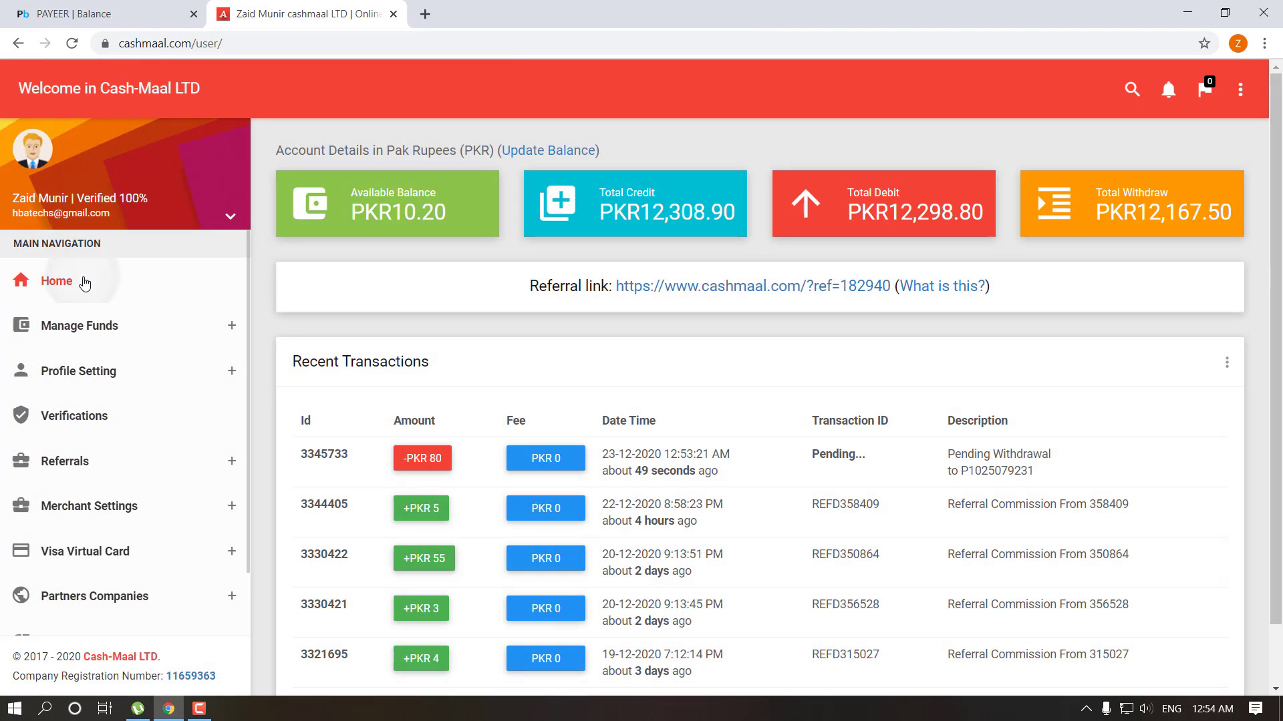
pyautogui.click(77, 281)
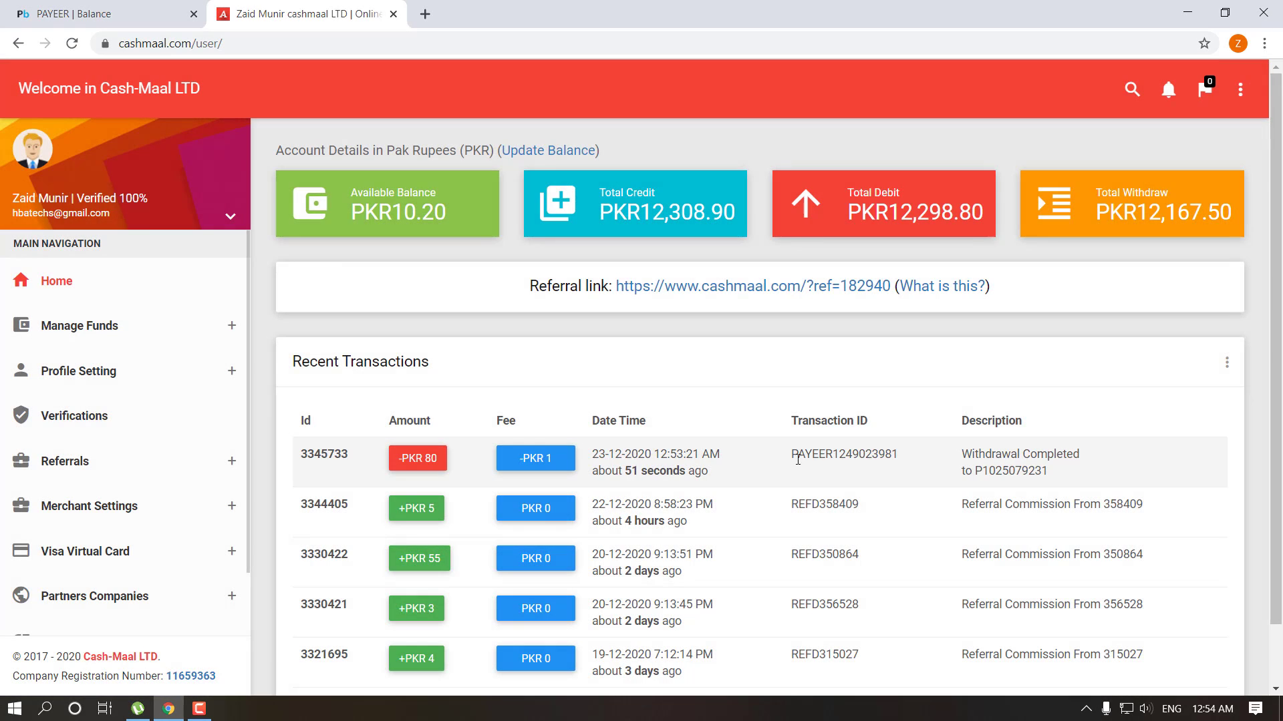
pyautogui.moveTo(792, 455); pyautogui.dragTo(906, 460)
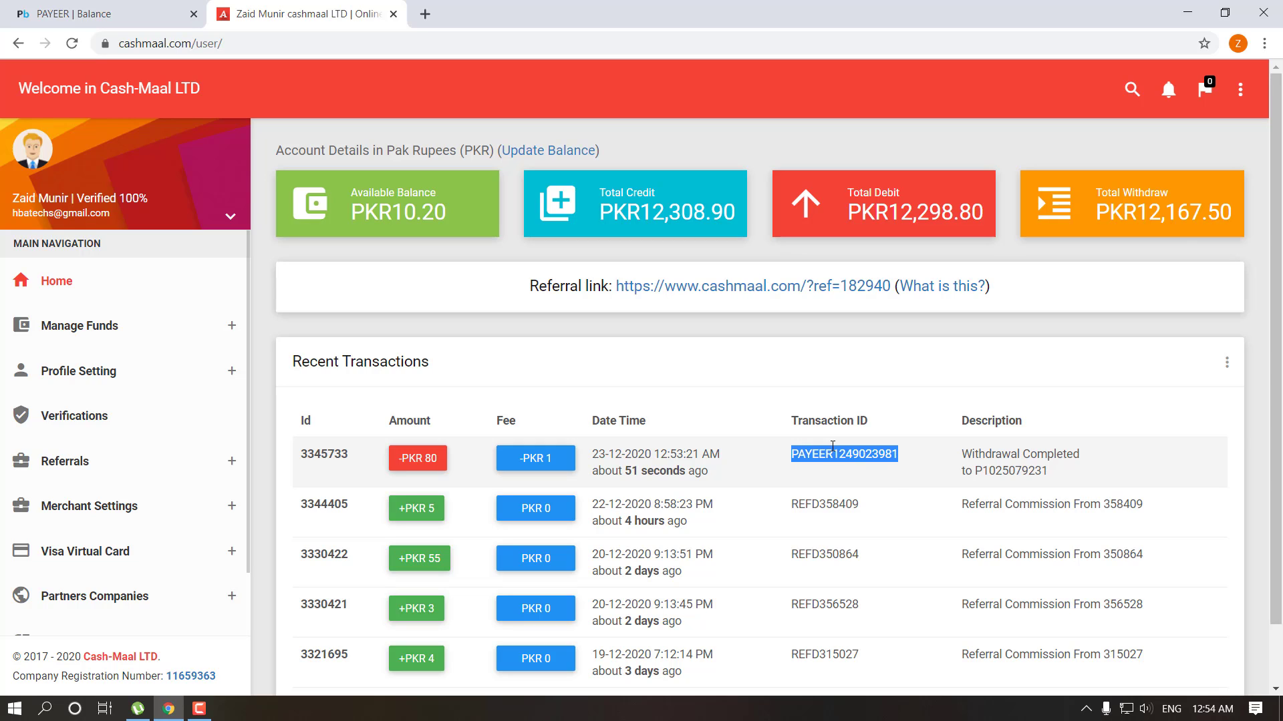
pyautogui.click(107, 12)
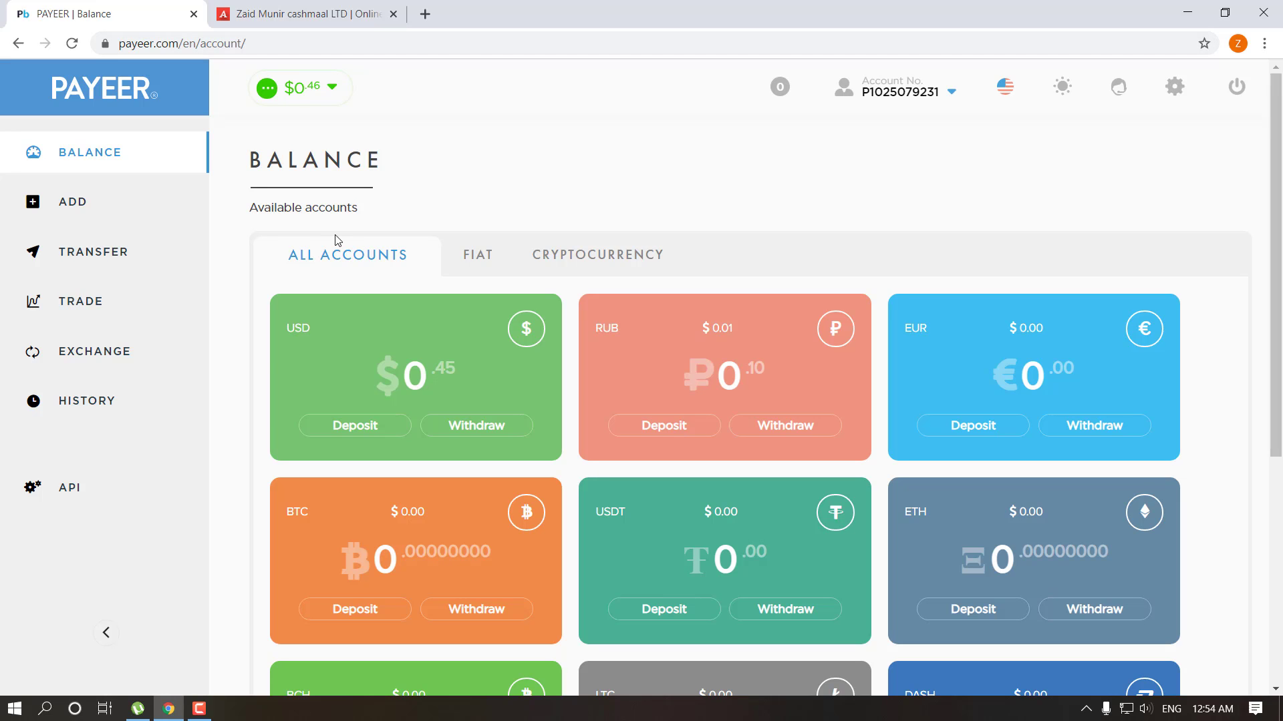
# Step: Switch to Cash-Maal and reopen the deposit methods to look for a Payeer option
pyautogui.click(301, 13)
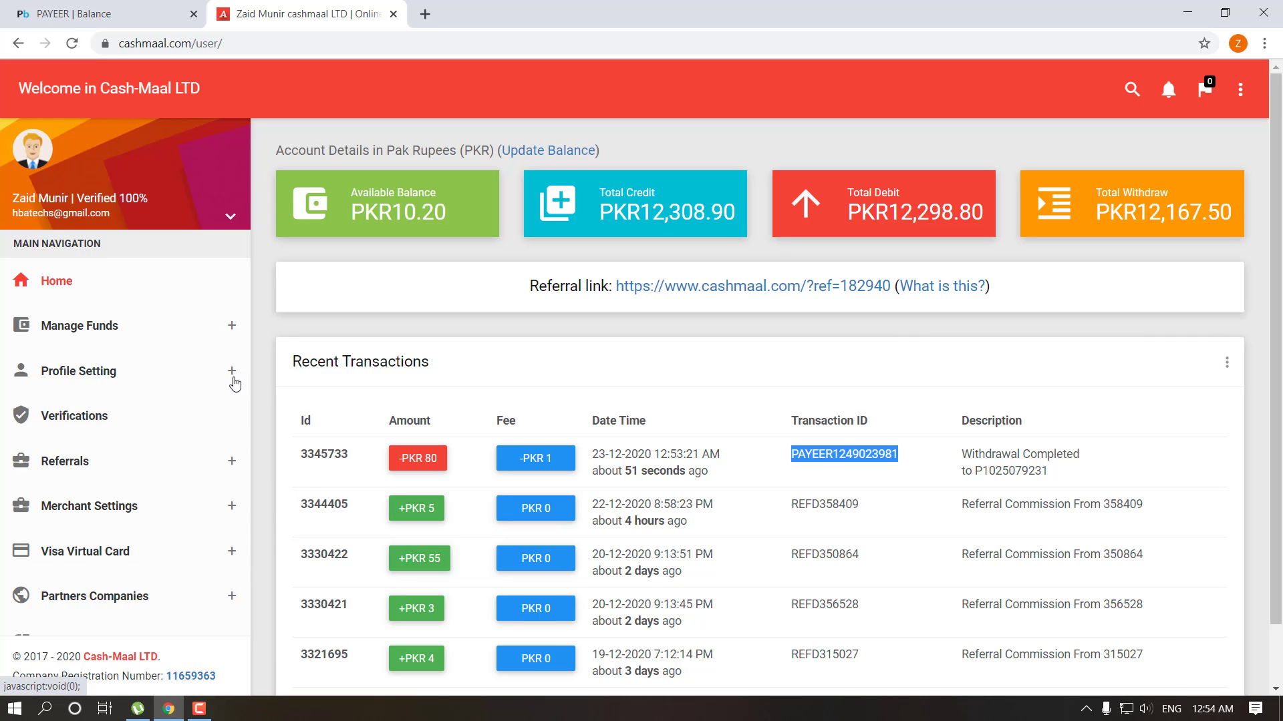
pyautogui.click(152, 329)
pyautogui.click(92, 371)
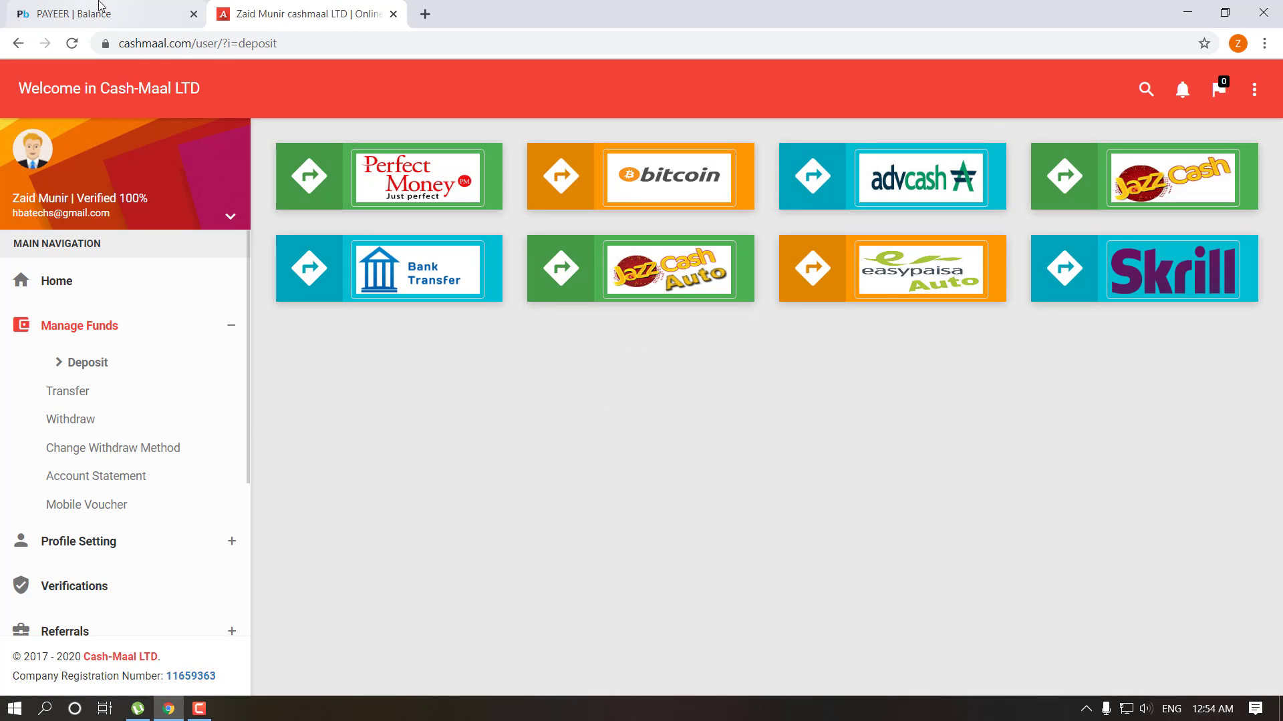
# Step: Switch to Payeer and open the full news messages from the notifications
pyautogui.click(101, 13)
pyautogui.click(779, 86)
pyautogui.click(627, 177)
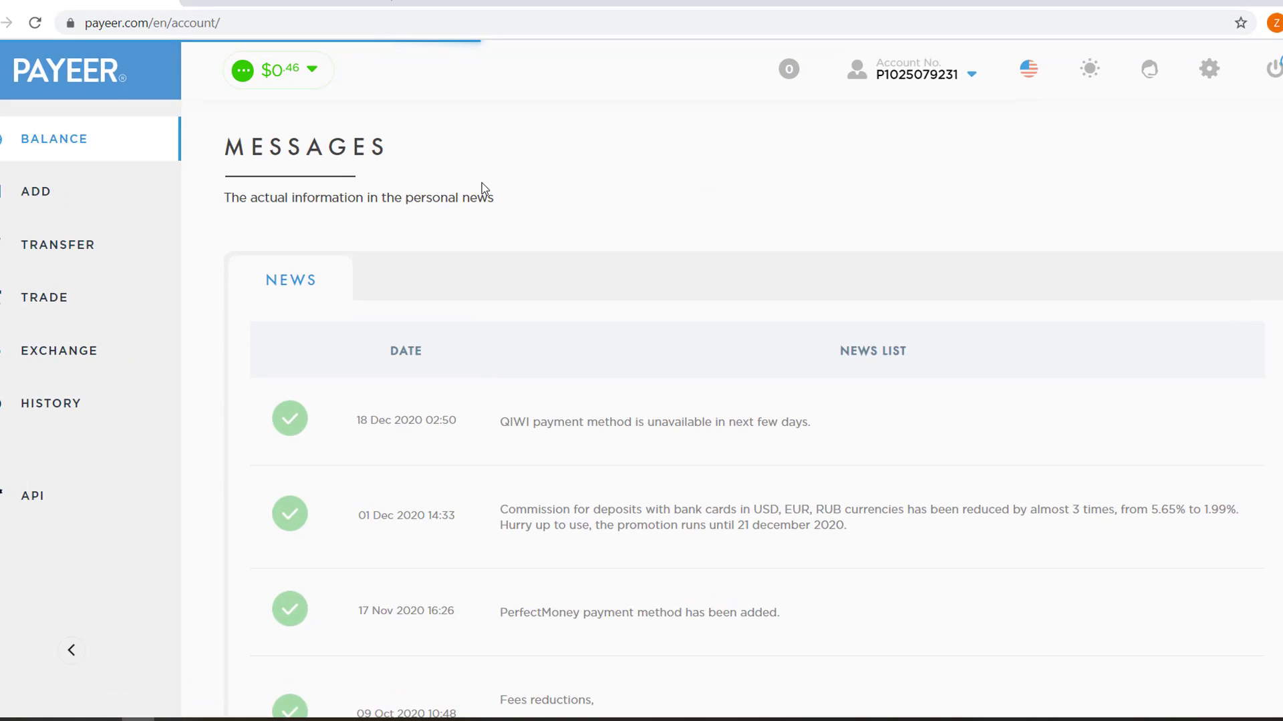